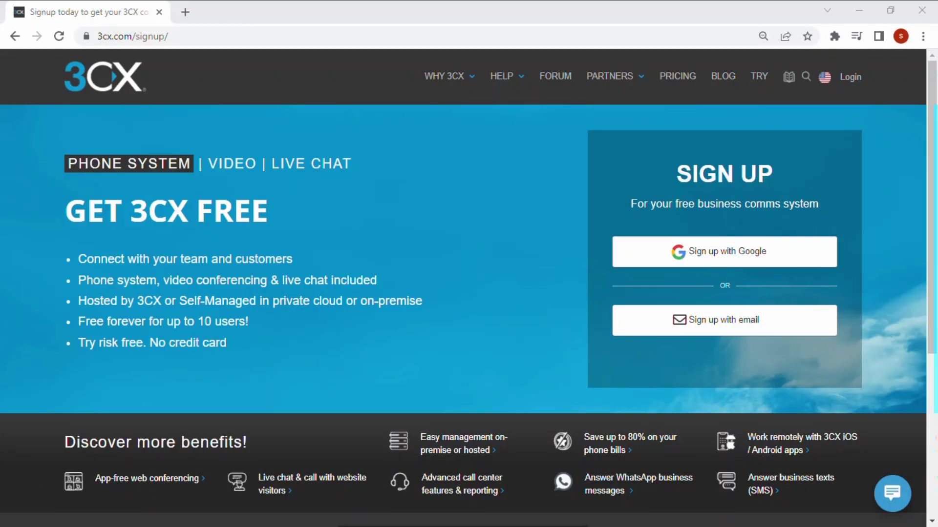
Choose 'Sign up with Google' on the 3cx.com signup page.
left_click(759, 255)
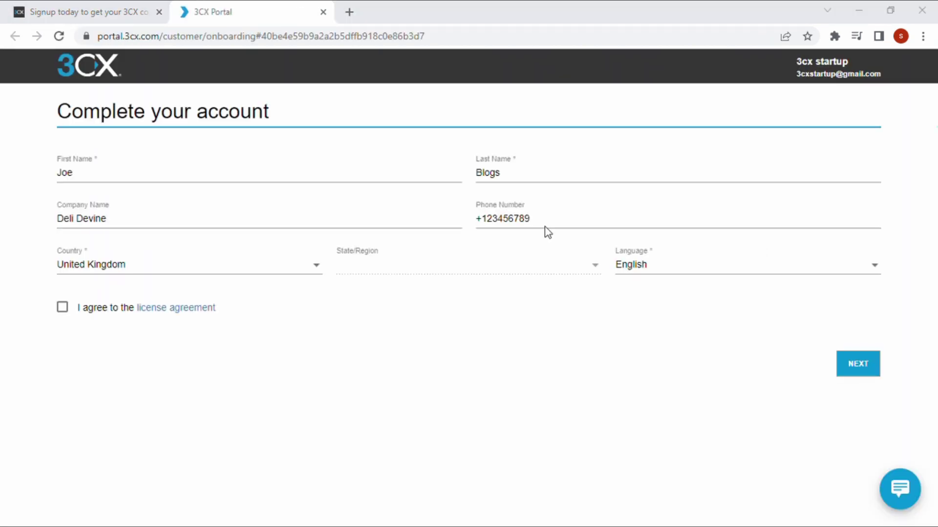
Accept the licence, choose Hosted by 3CX and the free StartUP plan for up to 10 users.
left_click(63, 308)
left_click(849, 370)
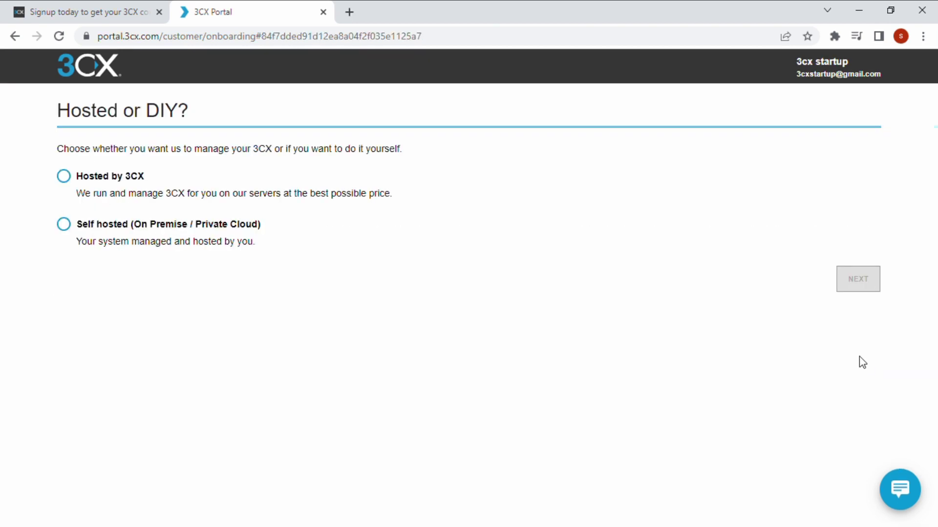
left_click(93, 184)
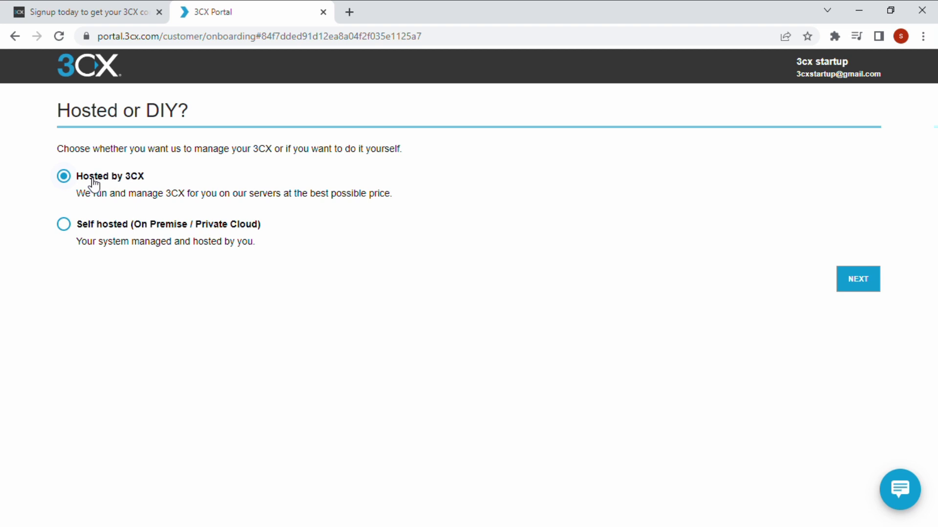
left_click(867, 287)
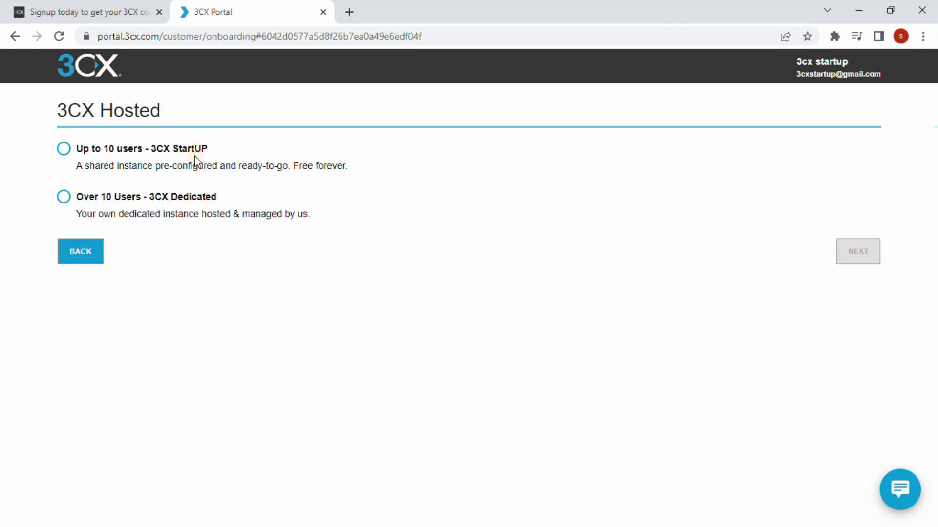
left_click(189, 149)
left_click(867, 268)
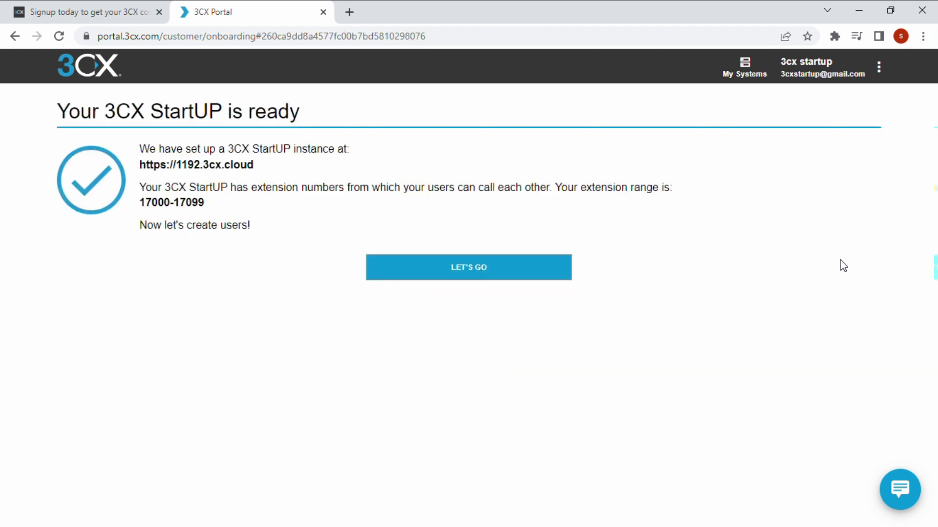
Add another user row and bring up its role options.
left_click(544, 272)
left_click(88, 230)
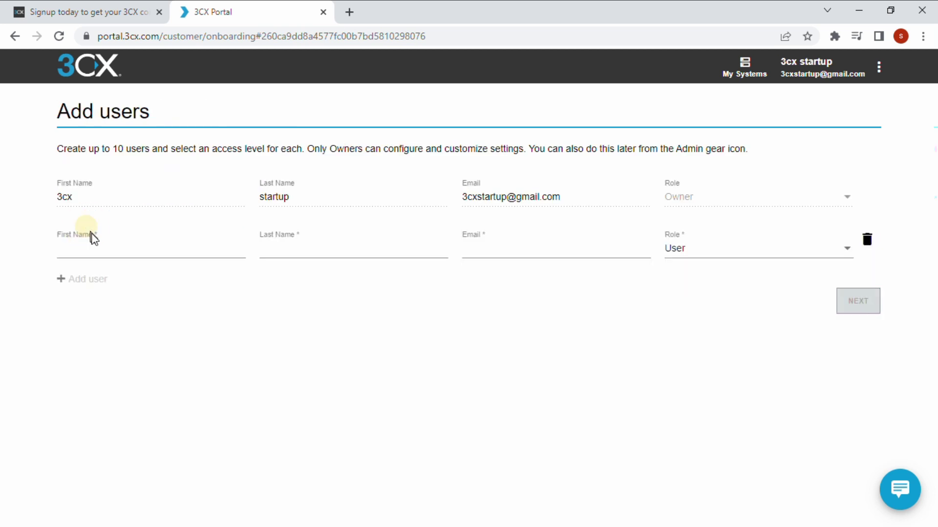
left_click(760, 253)
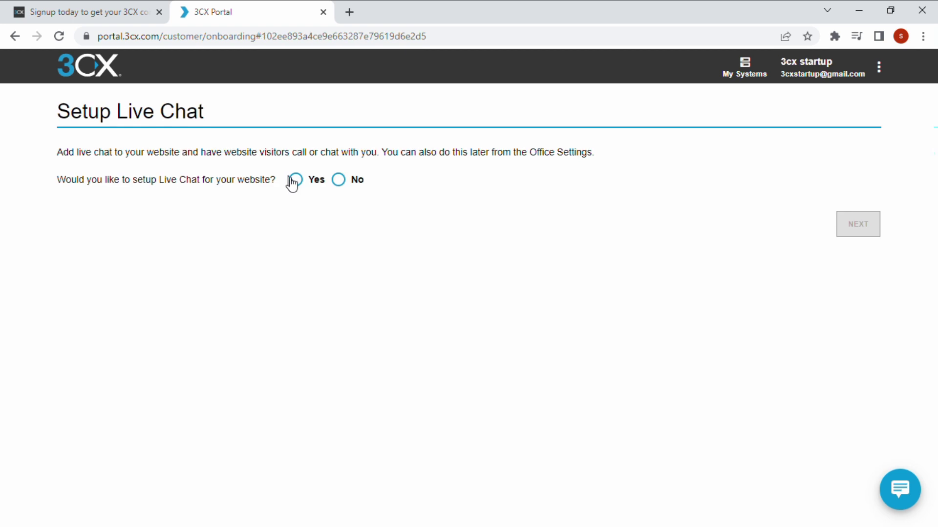
Enable Live Chat for WordPress site wp.marketing-3cx.com and copy the 3CX Talk URL.
left_click(295, 181)
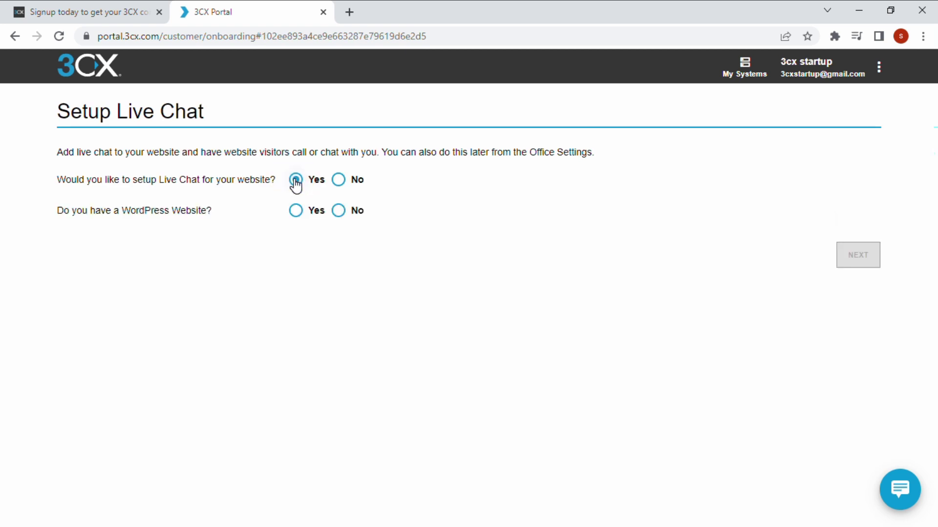
left_click(296, 215)
left_click(161, 270)
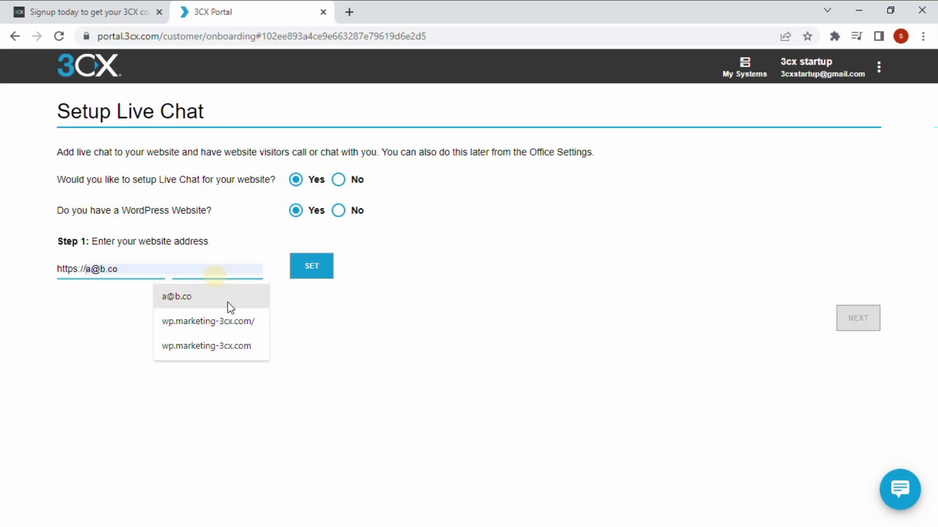
left_click(228, 320)
left_click(314, 272)
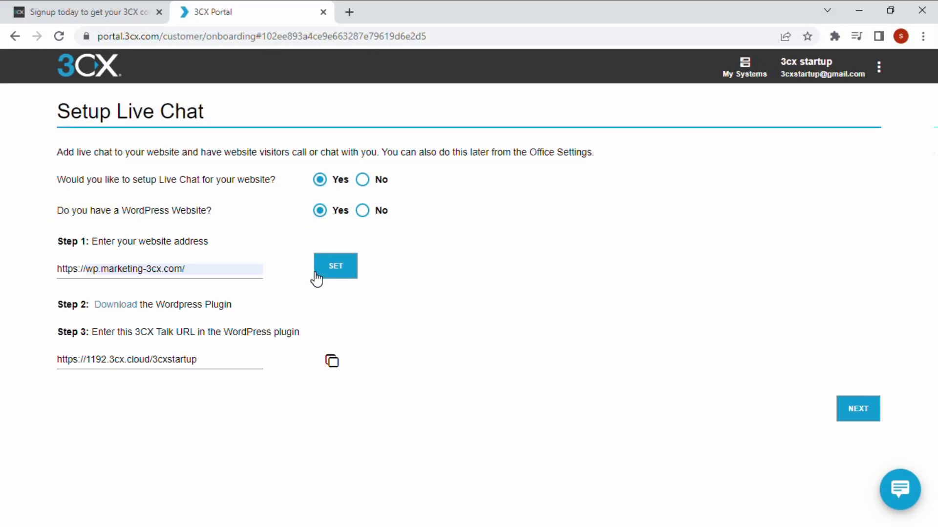
left_click(331, 365)
left_click(856, 408)
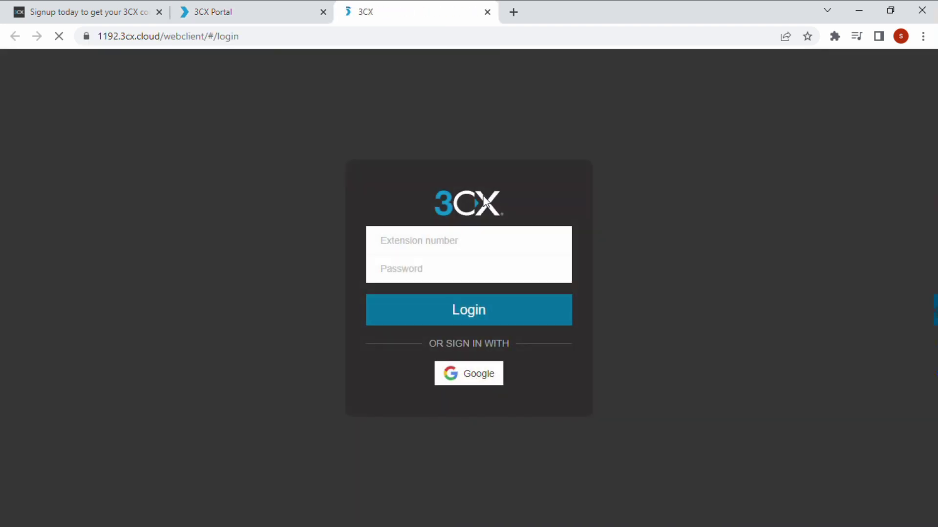
Log into the web client with Google and go to Admin > Voice & chat.
left_click(467, 375)
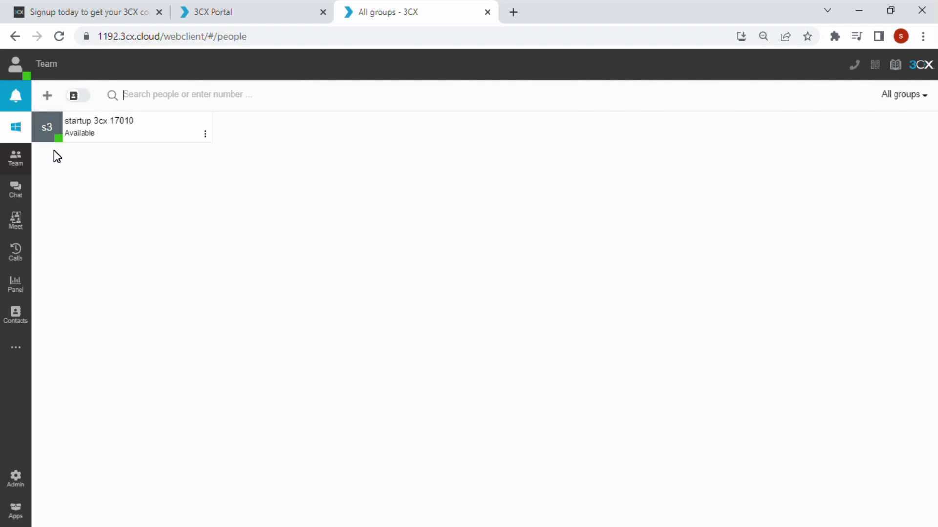
left_click(16, 481)
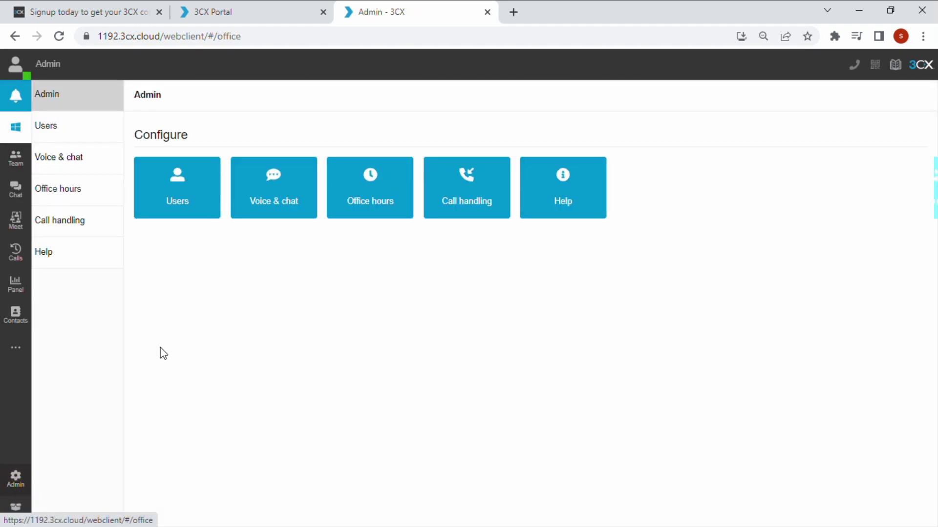
left_click(248, 196)
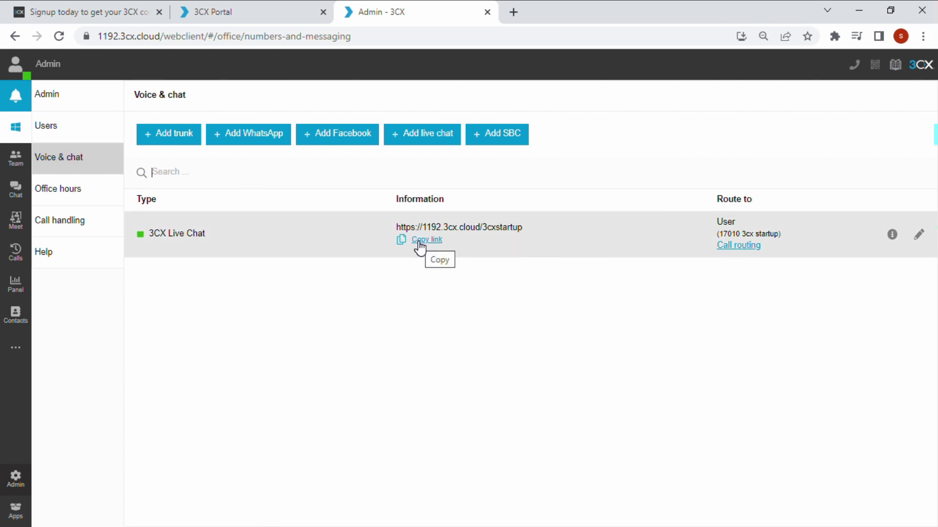
Edit 3CX Live Chat: Chat box startup, visitor info None, Phone and chat allowed.
left_click(918, 236)
left_click(412, 181)
left_click(391, 225)
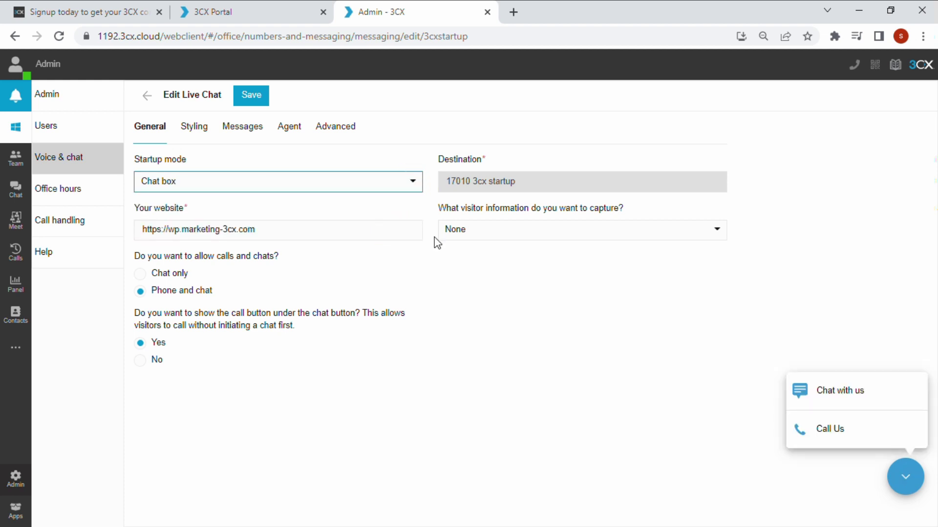
left_click(518, 228)
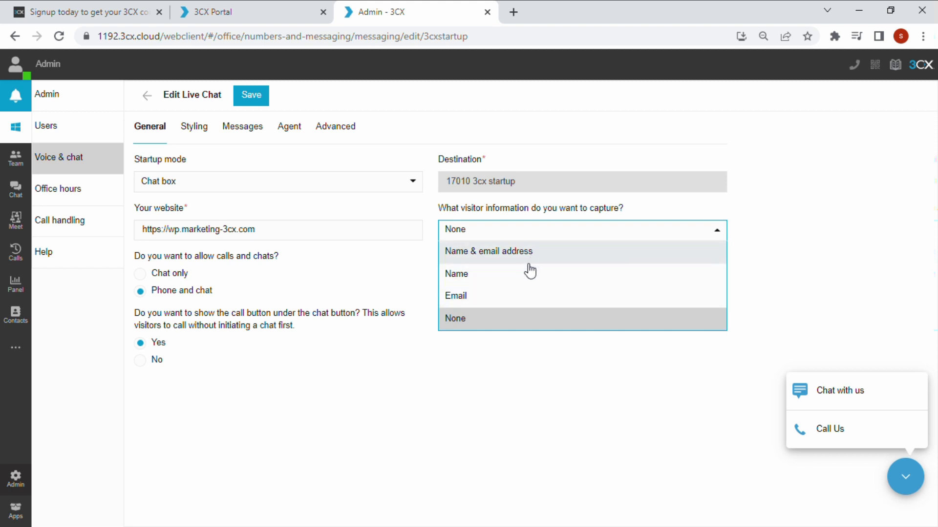
left_click(514, 322)
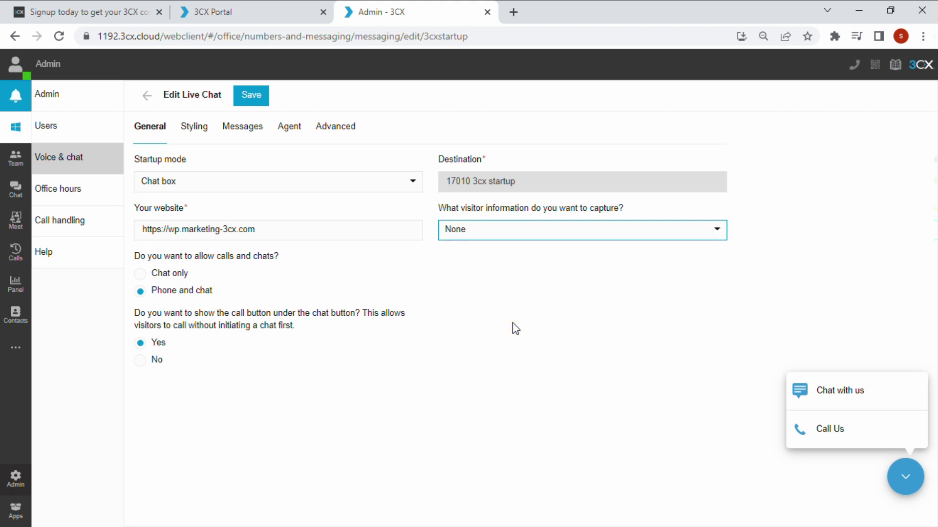
left_click(169, 274)
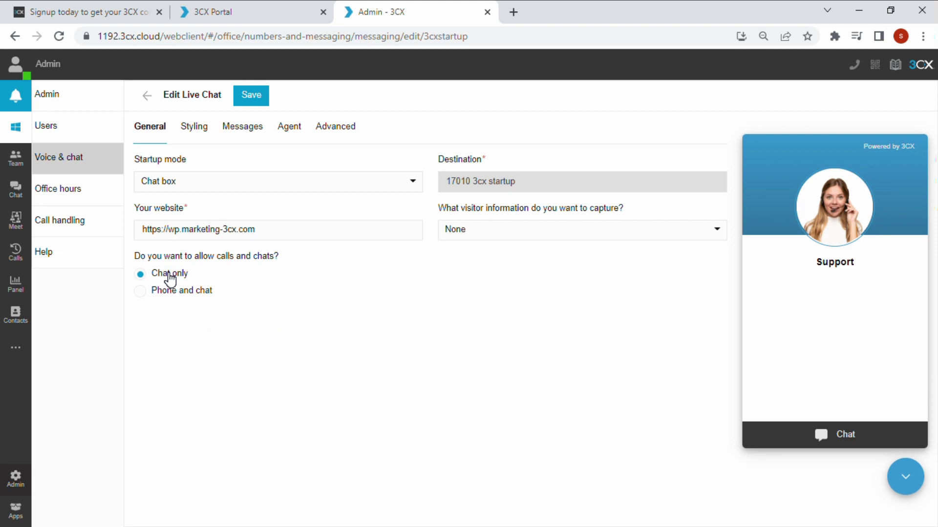
left_click(174, 293)
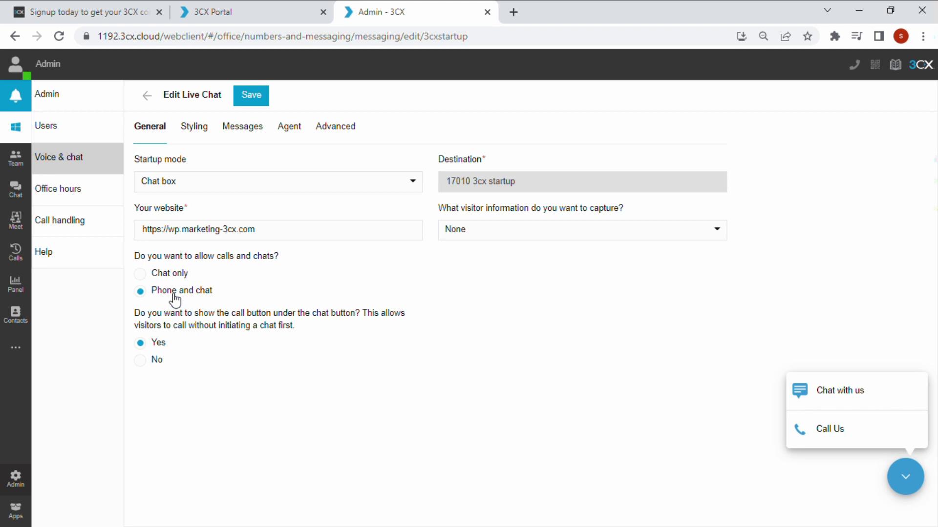
Try the Salty Water, Summer Vibes and Dark themes, then settle on Customize.
left_click(194, 126)
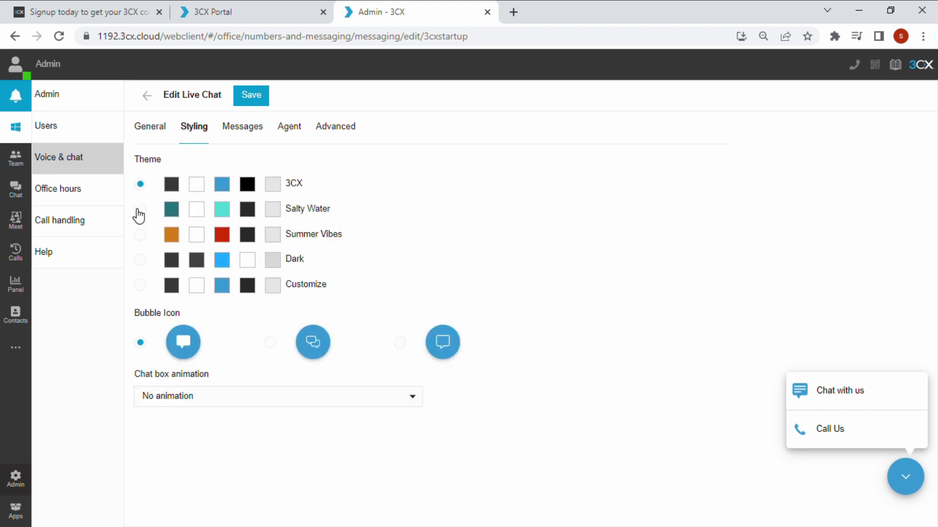
left_click(140, 210)
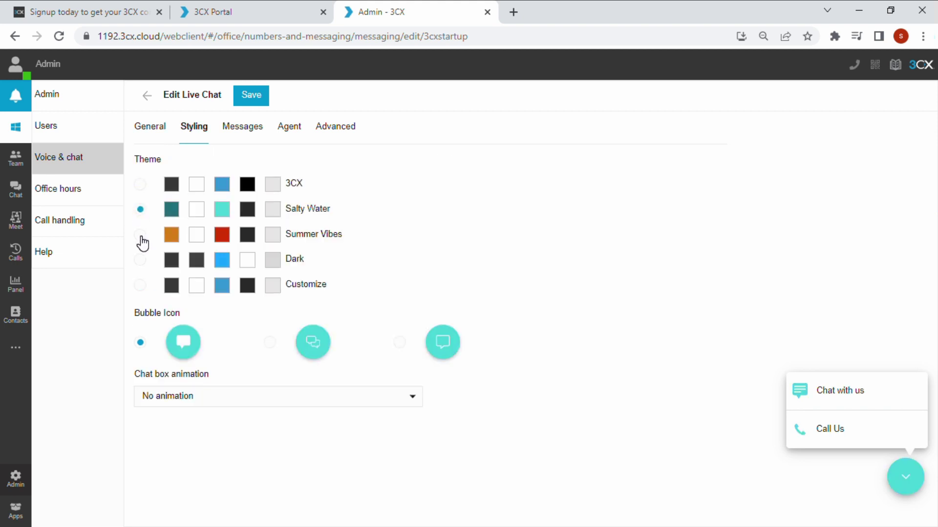
left_click(140, 236)
left_click(140, 261)
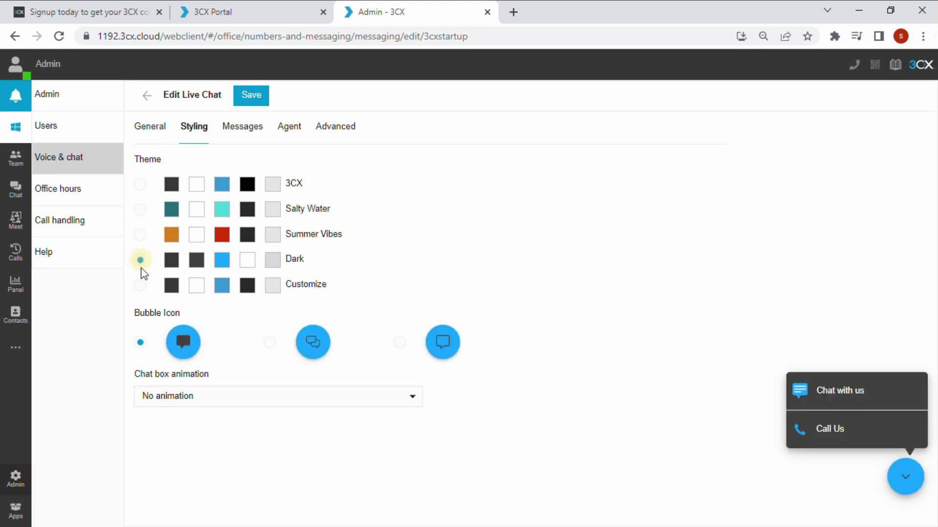
left_click(141, 286)
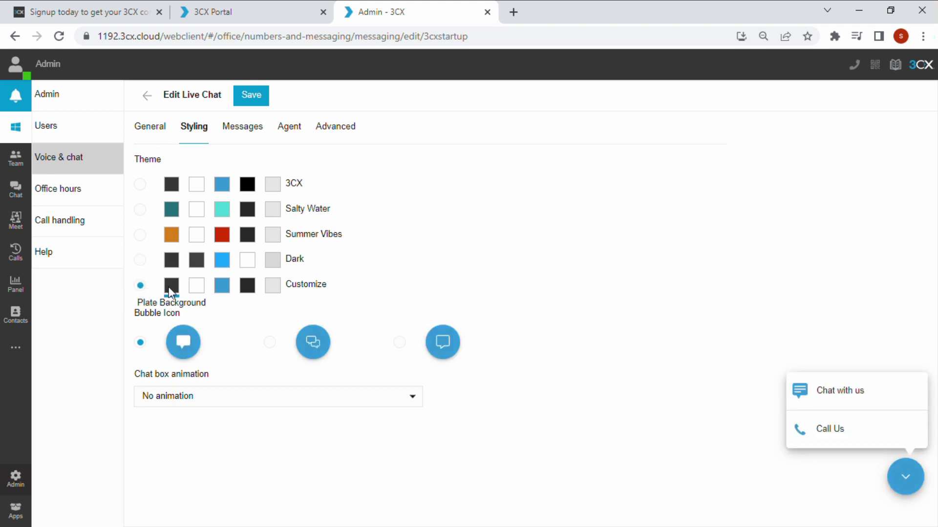
Review the plate background colour, keep No animation, and select the start-chat button label.
left_click(171, 287)
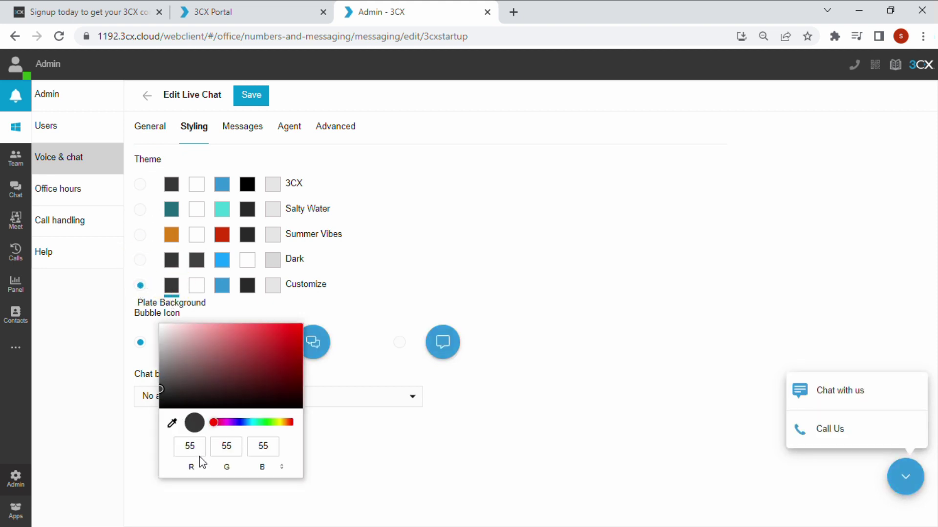
left_click(281, 467)
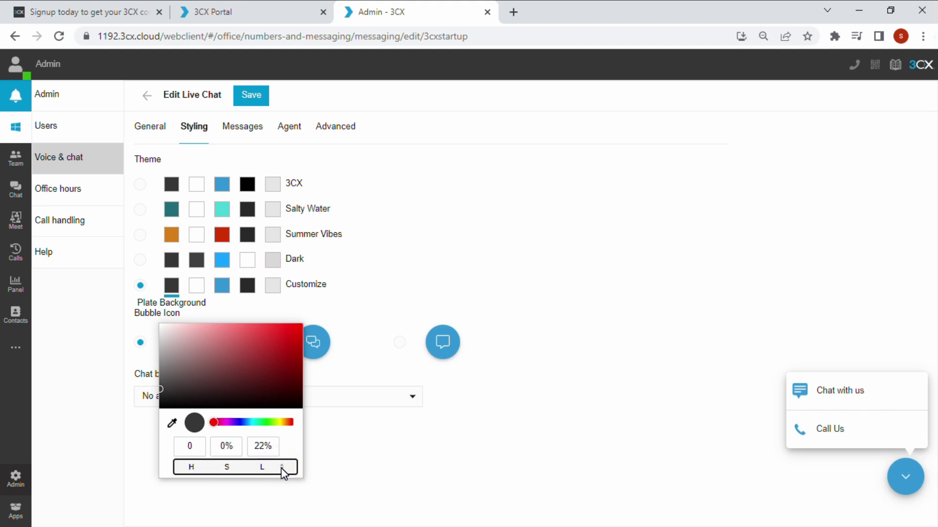
left_click(282, 468)
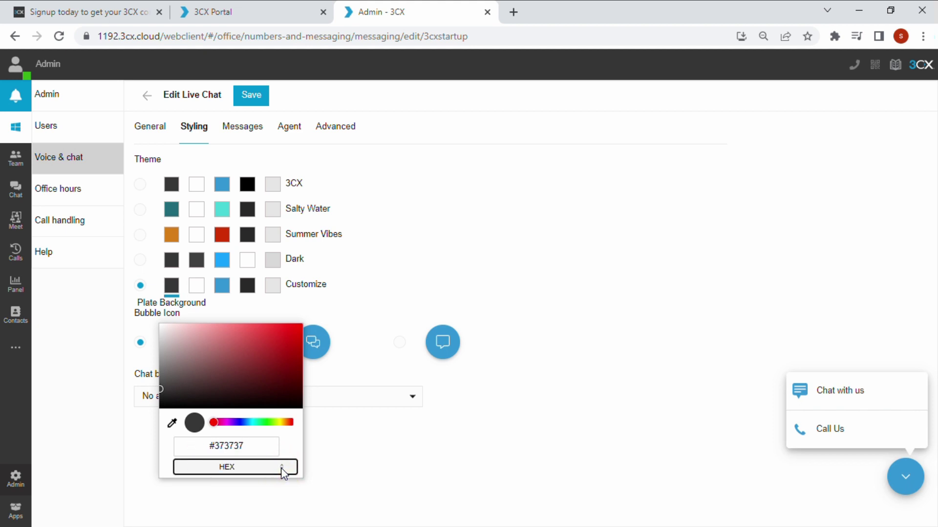
left_click(281, 468)
left_click(329, 423)
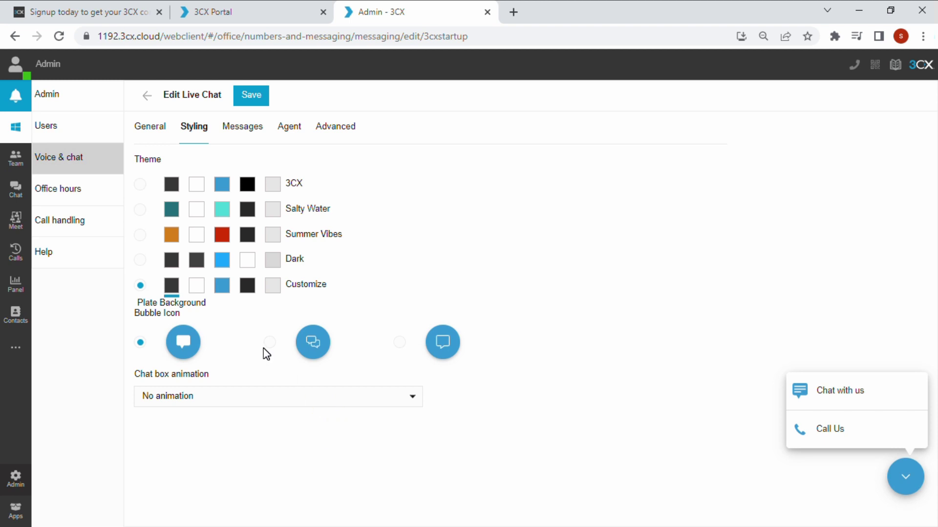
left_click(267, 397)
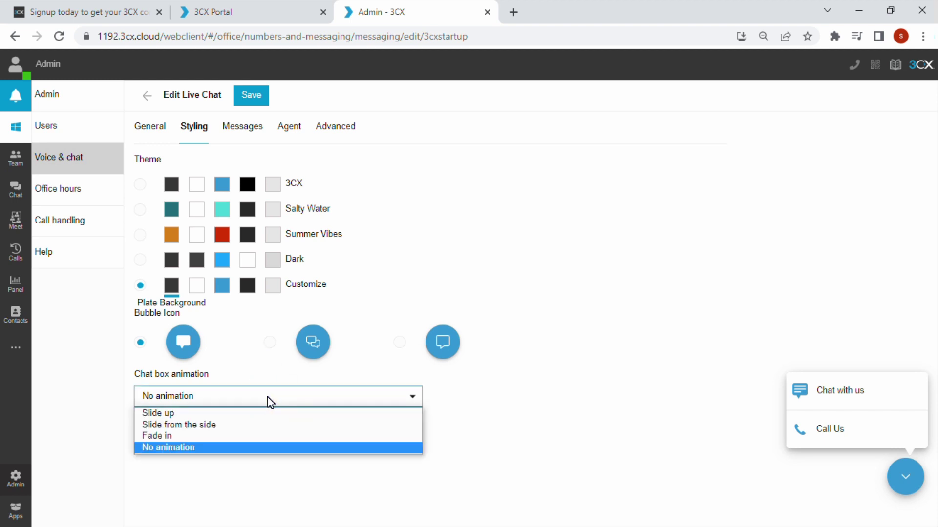
left_click(268, 397)
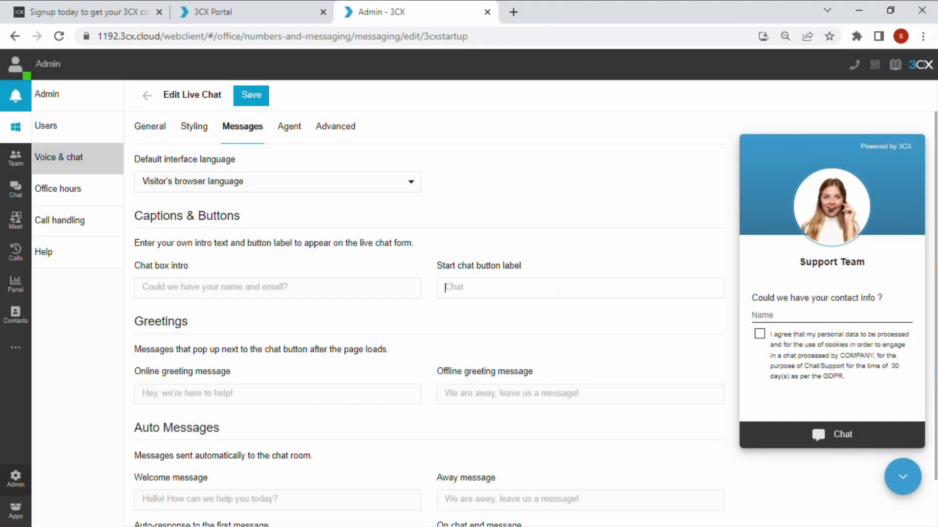
left_click(556, 288)
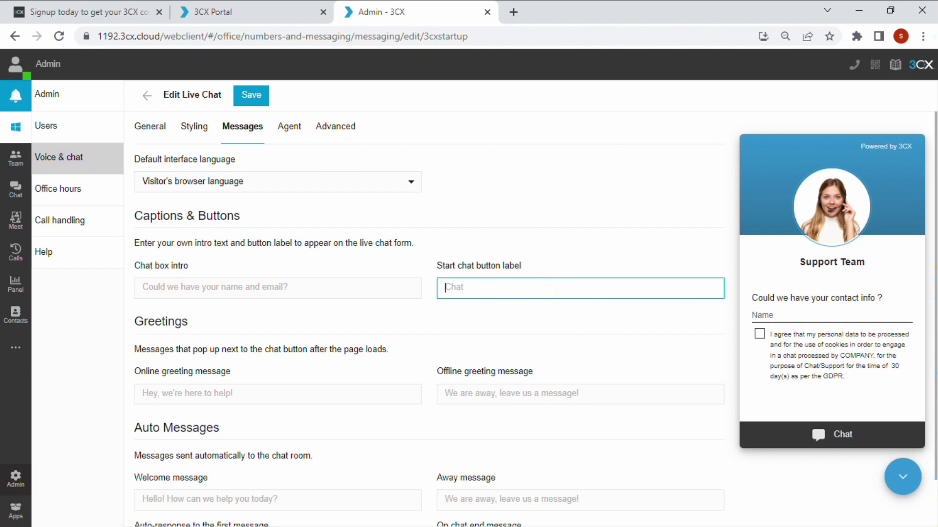
Label the button 'Chat with a human' and hide agents' real names, keeping Avatar and name.
type("Chat with a human")
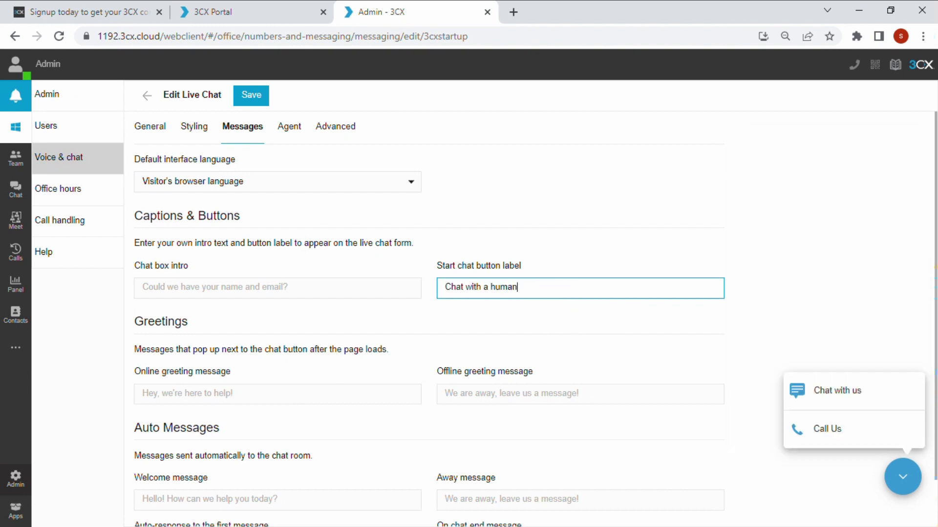
left_click(816, 390)
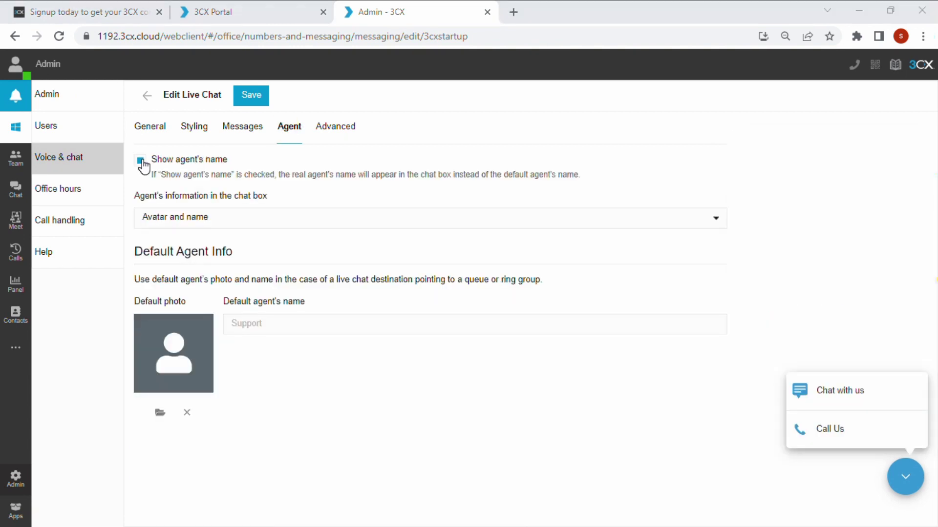
left_click(142, 161)
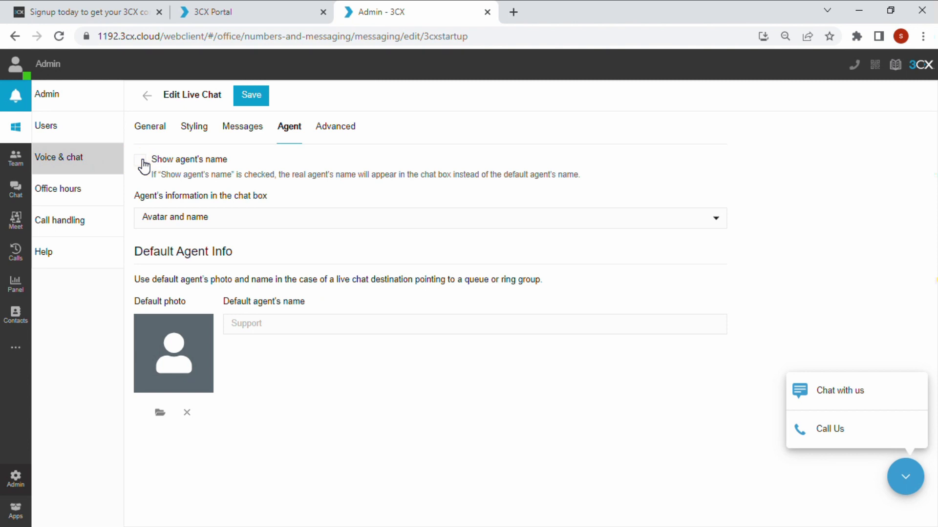
left_click(278, 217)
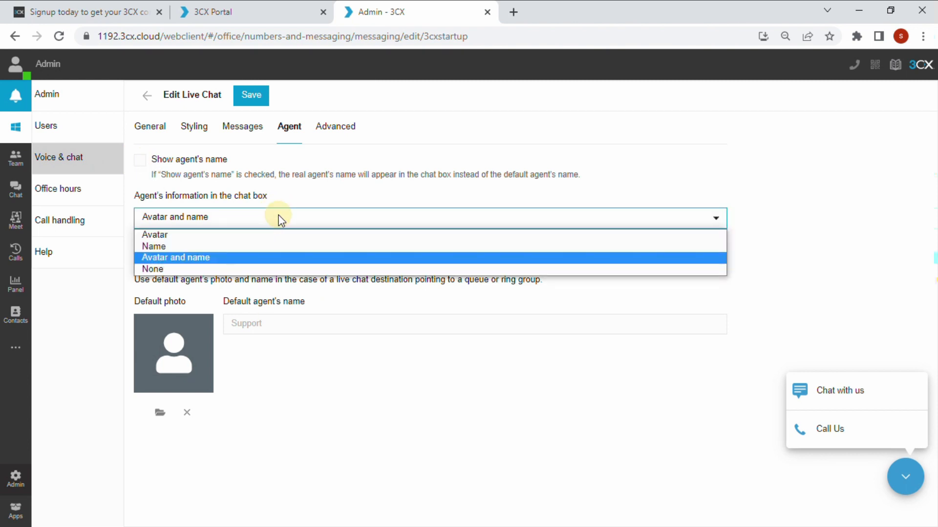
left_click(279, 217)
Name the default agent '3CX Support' and use the 3CX logo as its photo.
left_click(273, 324)
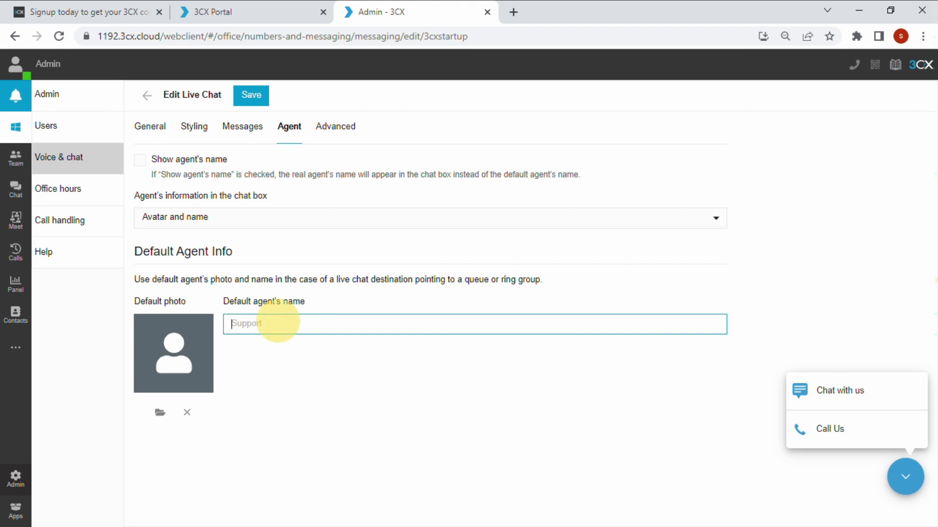
type("3CX Support")
left_click(309, 361)
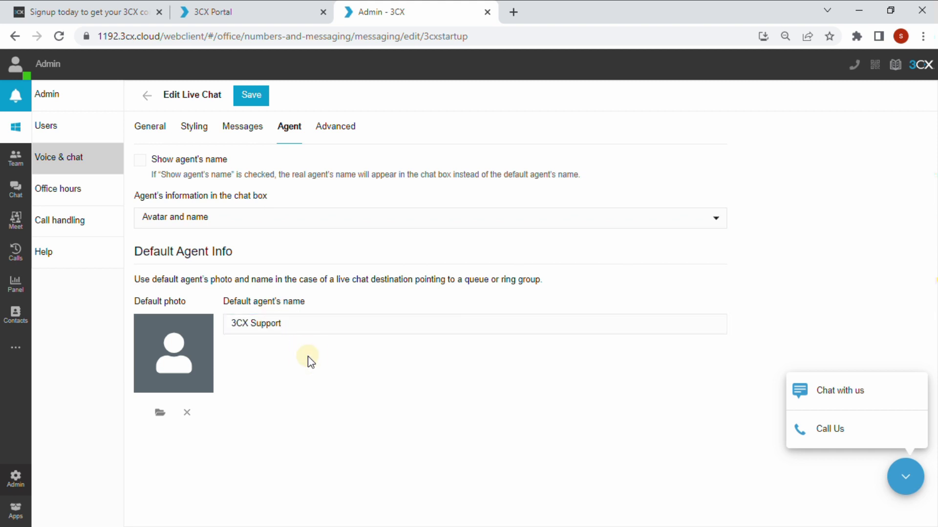
left_click(154, 414)
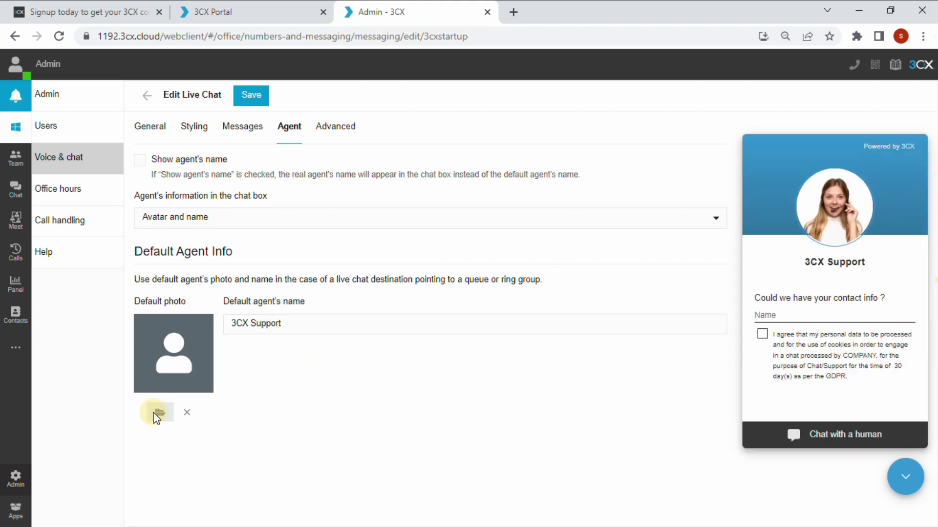
left_click(820, 394)
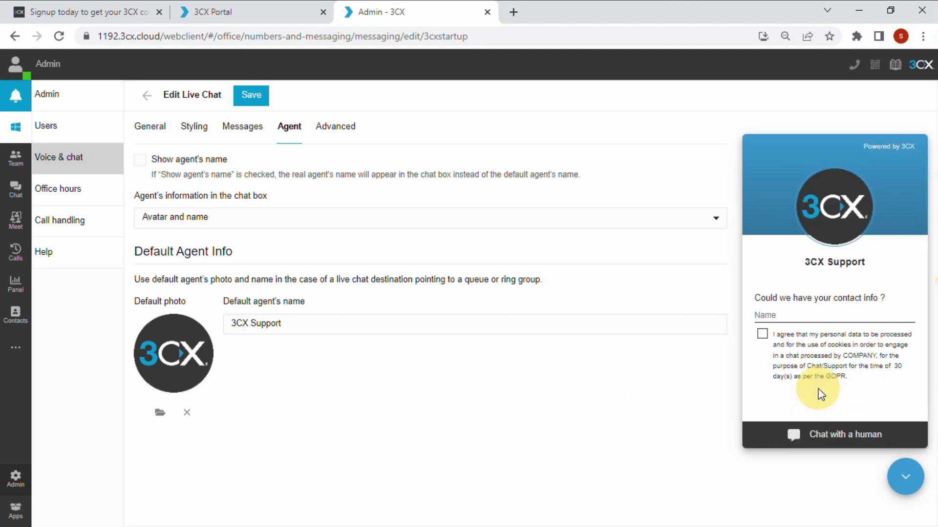
Leave privacy controls enabled under Advanced, preview the consent form, and save.
left_click(336, 126)
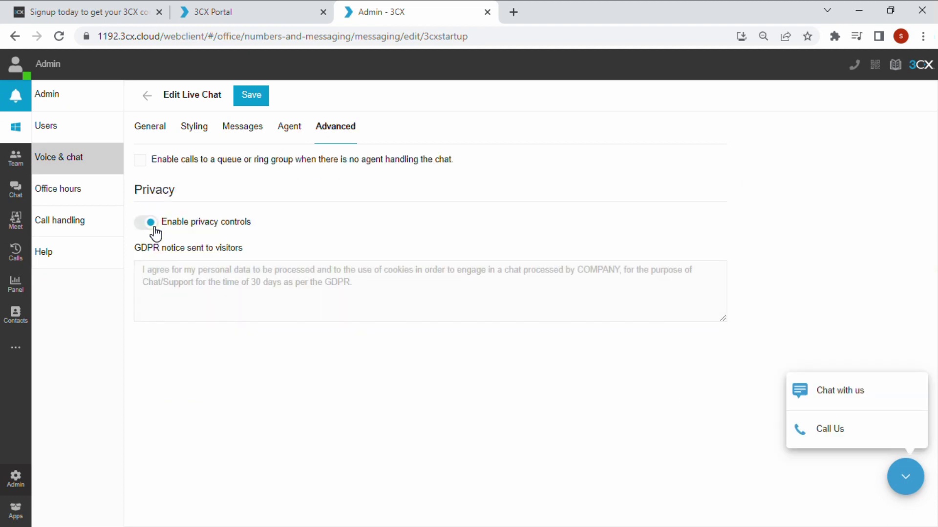
left_click(854, 391)
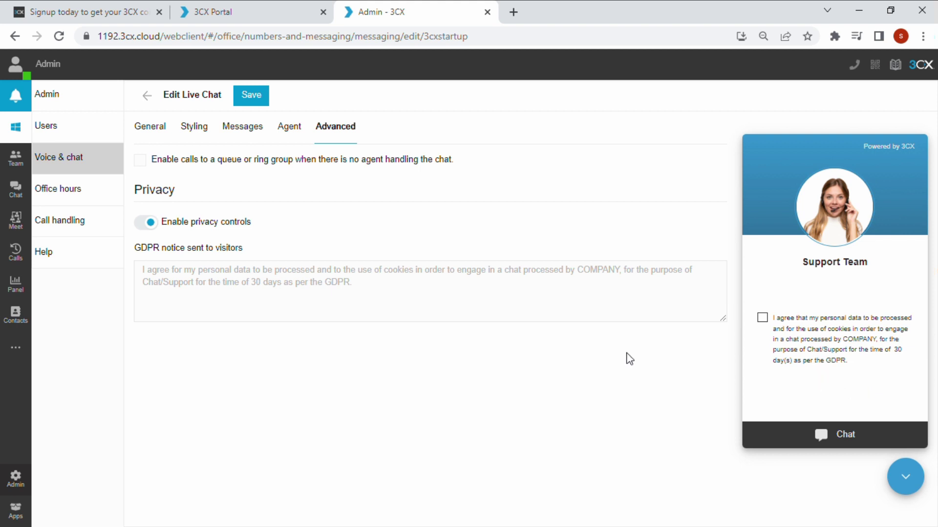
left_click(258, 105)
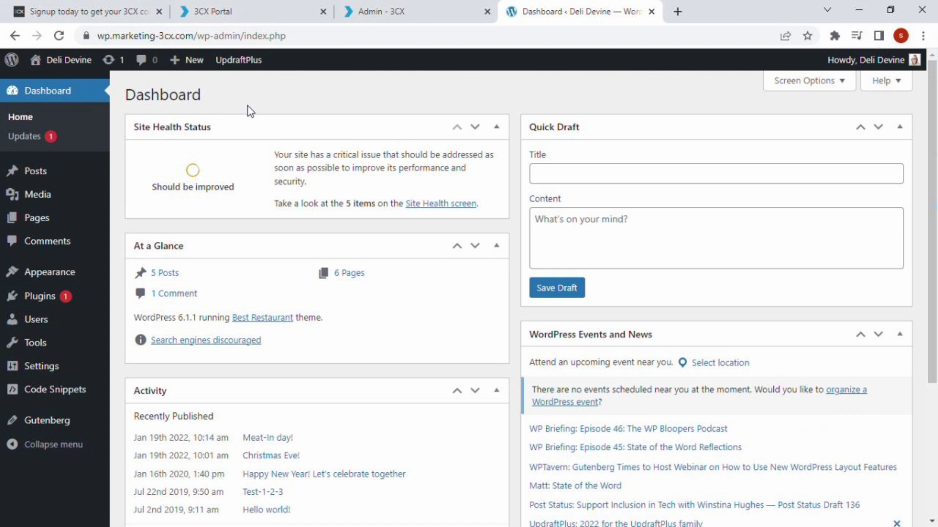
Search plugins for '3cx', then install and activate 3CX Free Live Chat.
mouse_move(57, 297)
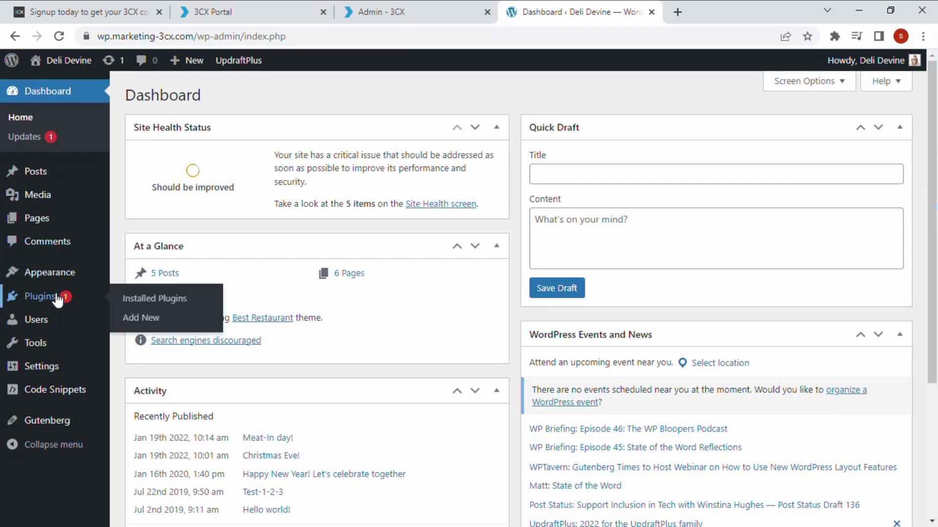
left_click(135, 318)
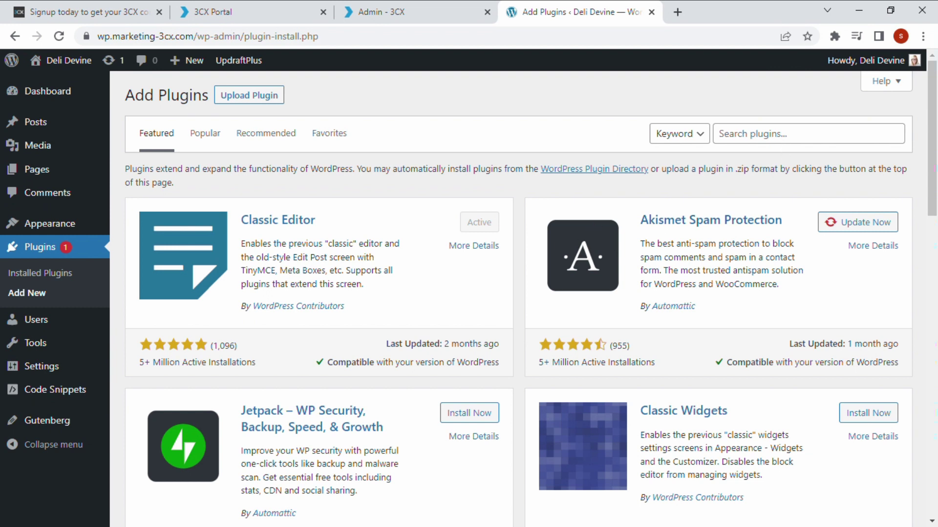
left_click(780, 133)
type("3cx")
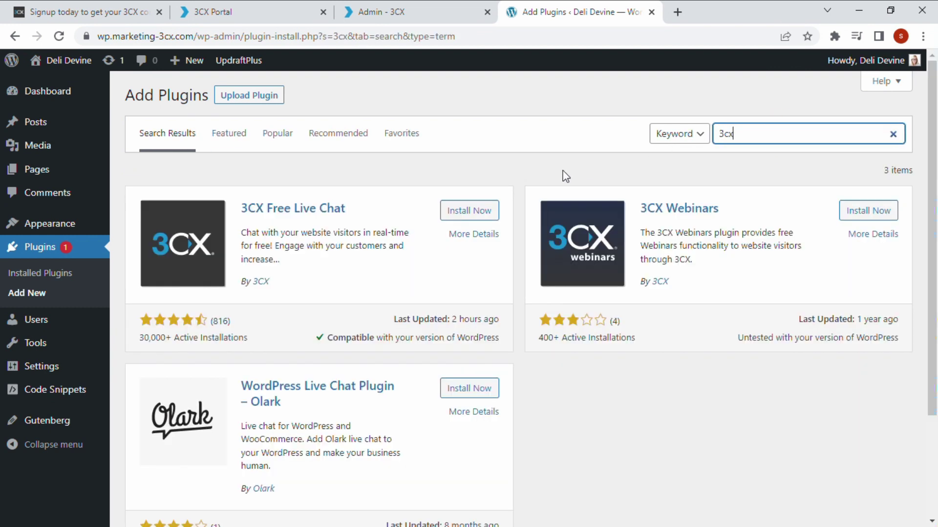
left_click(490, 212)
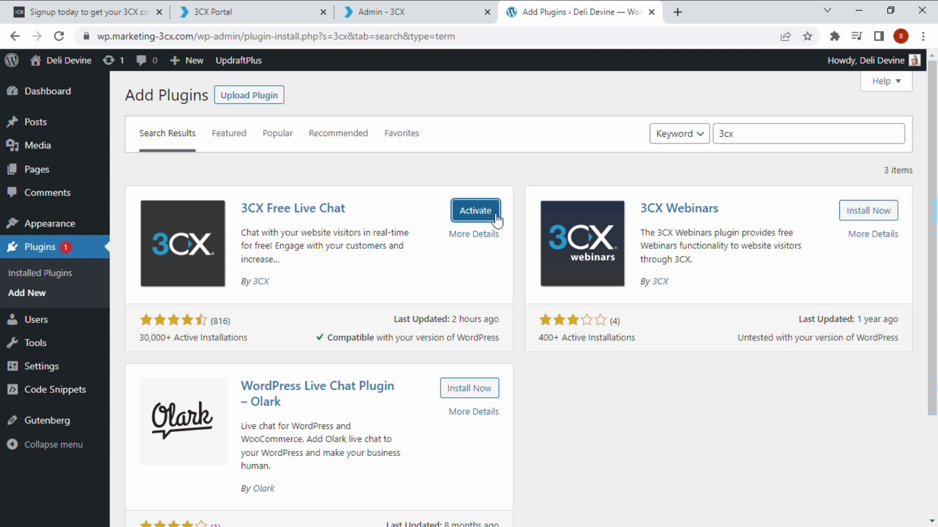
left_click(496, 220)
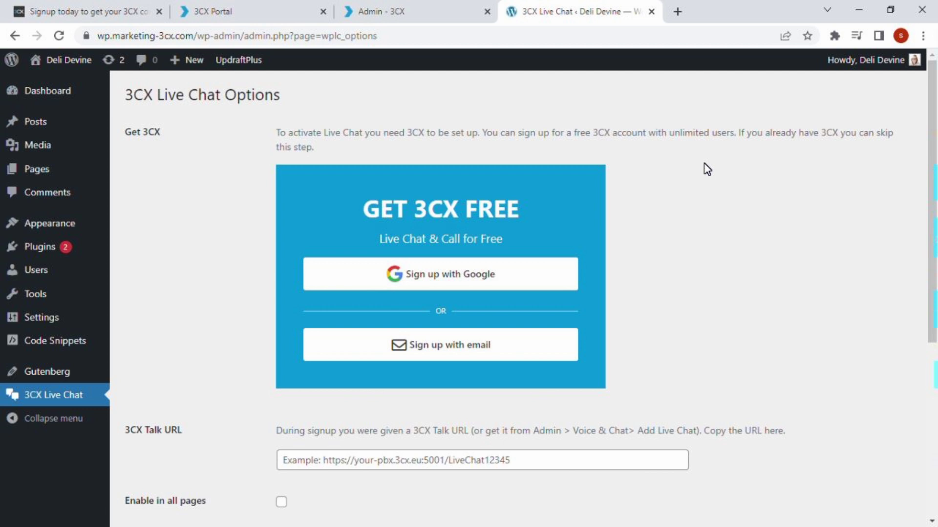
scroll(704, 166, "down", 6)
left_click(587, 187)
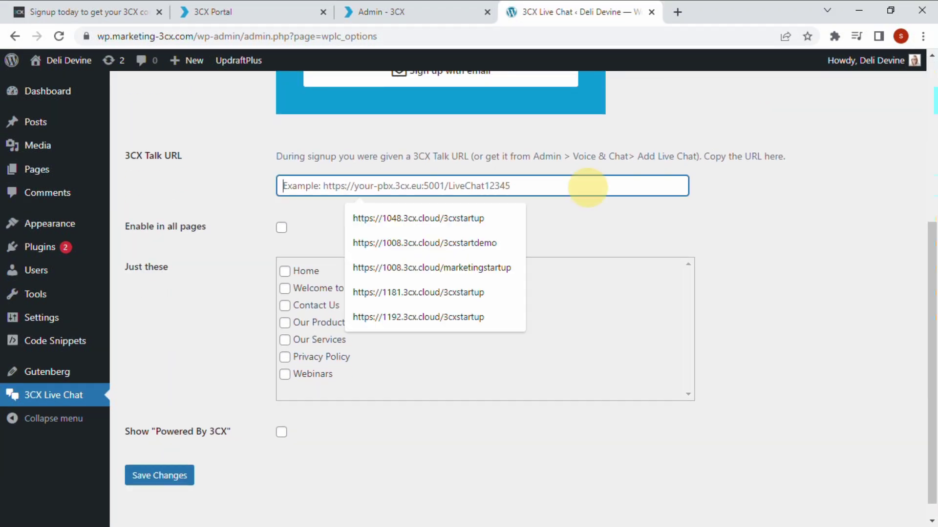
left_click(418, 317)
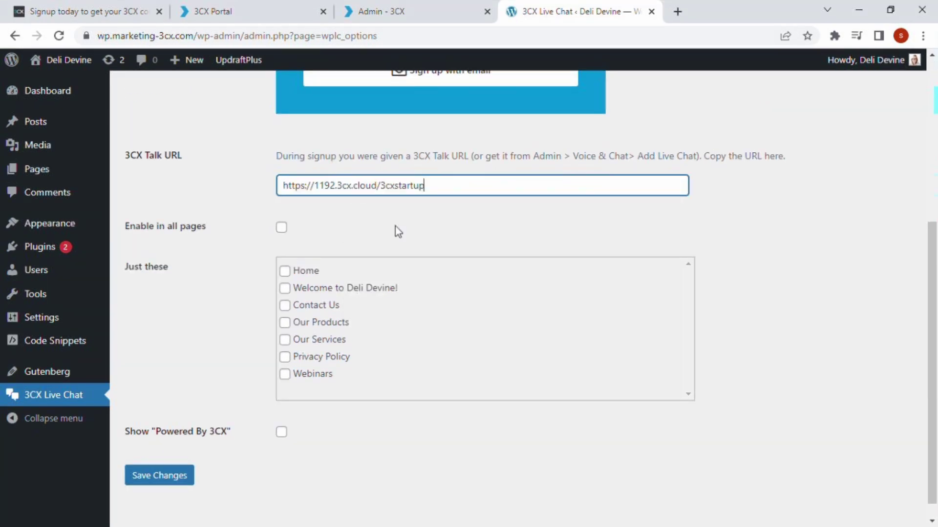
left_click(281, 228)
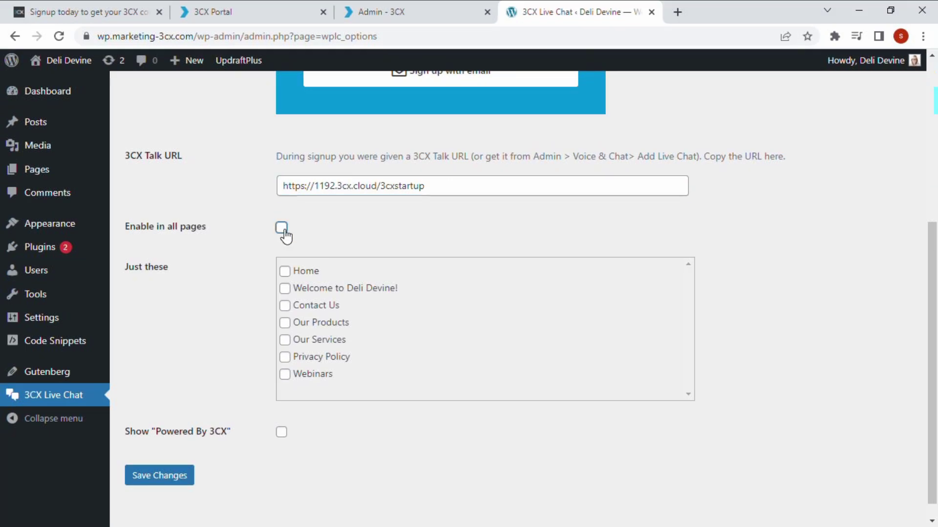
left_click(282, 434)
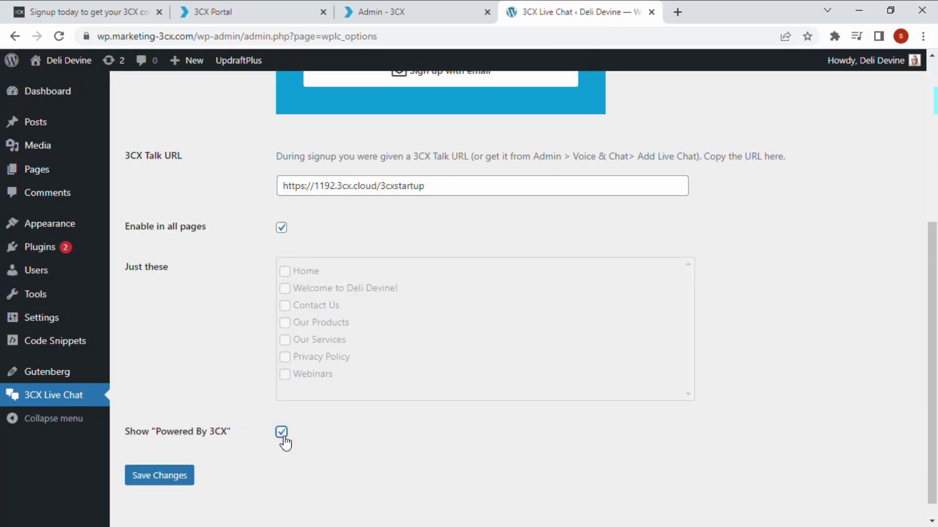
left_click(157, 478)
As a website visitor, start a chat, accept the privacy consent and send 'Hello'.
left_click(900, 497)
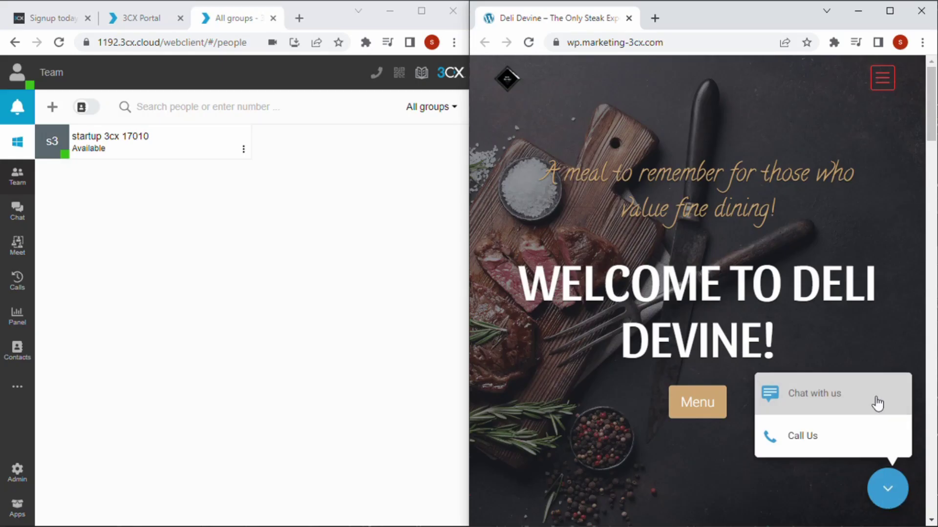
left_click(875, 402)
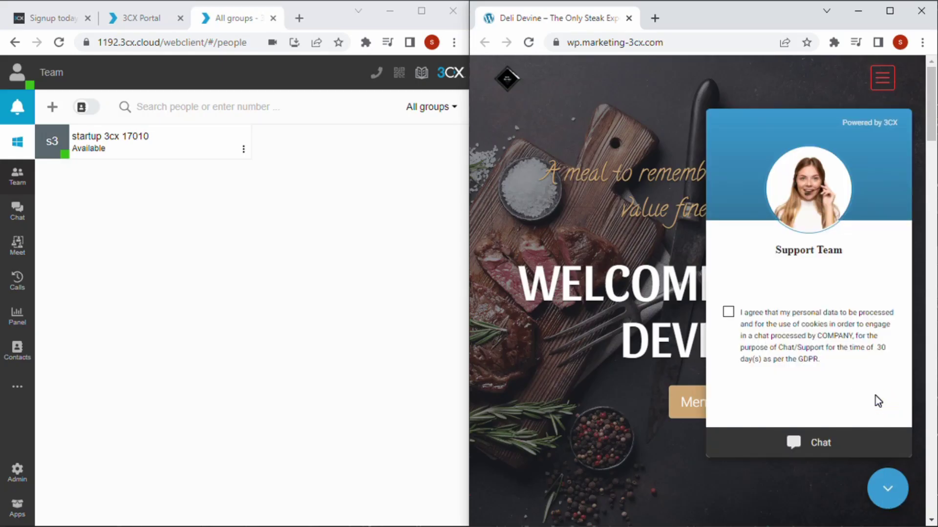
left_click(727, 313)
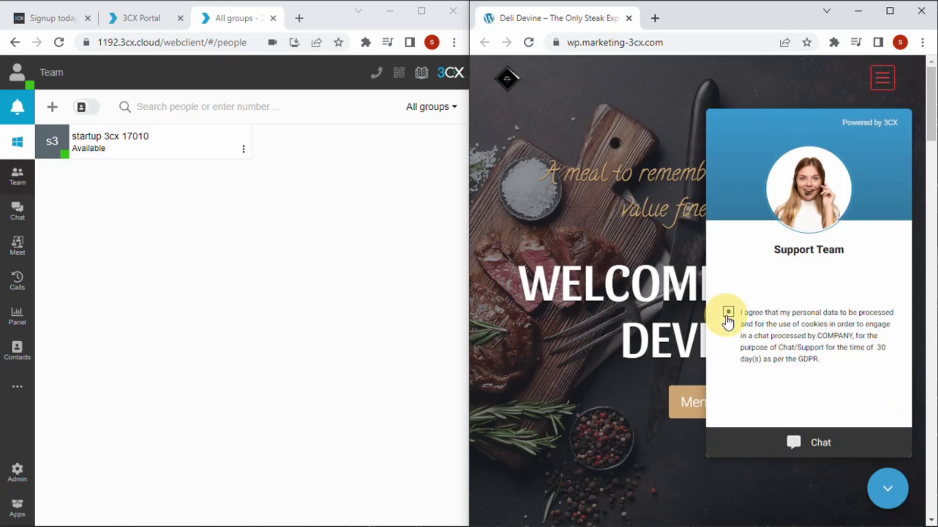
left_click(797, 454)
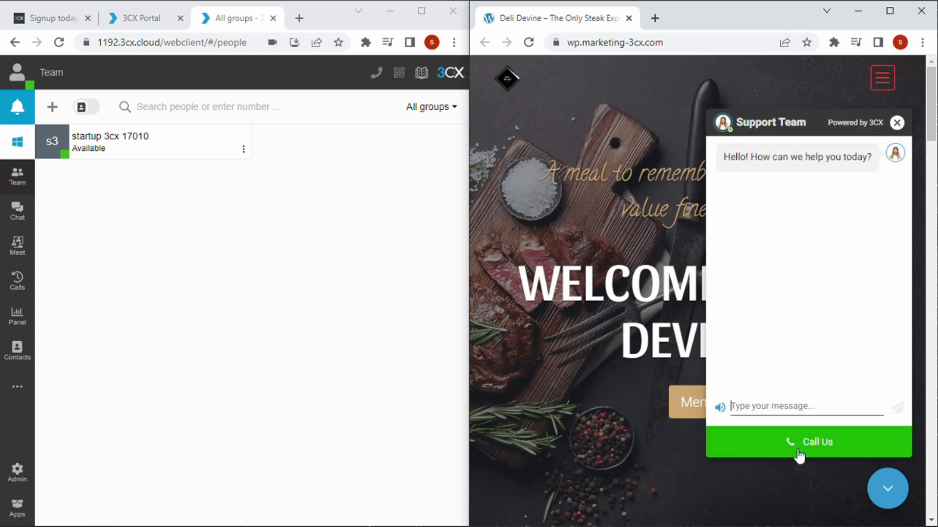
type("Hello")
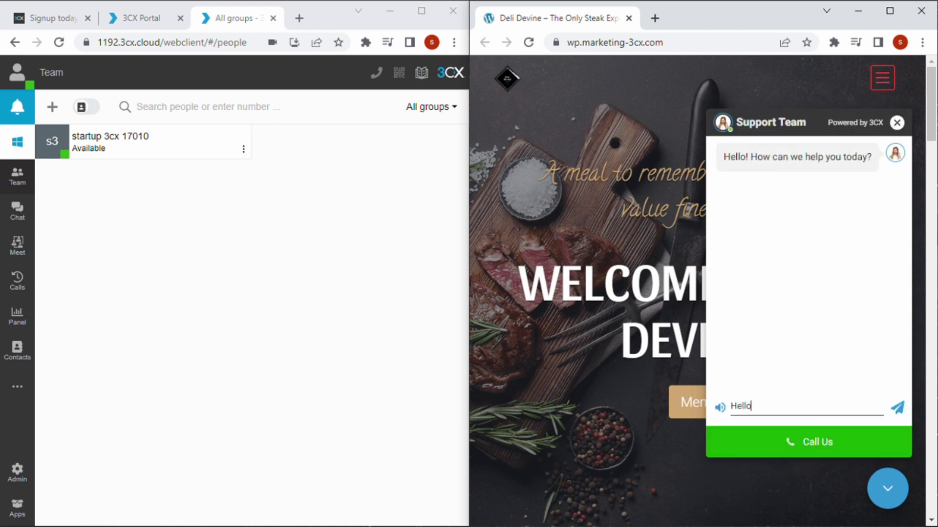
key("Return")
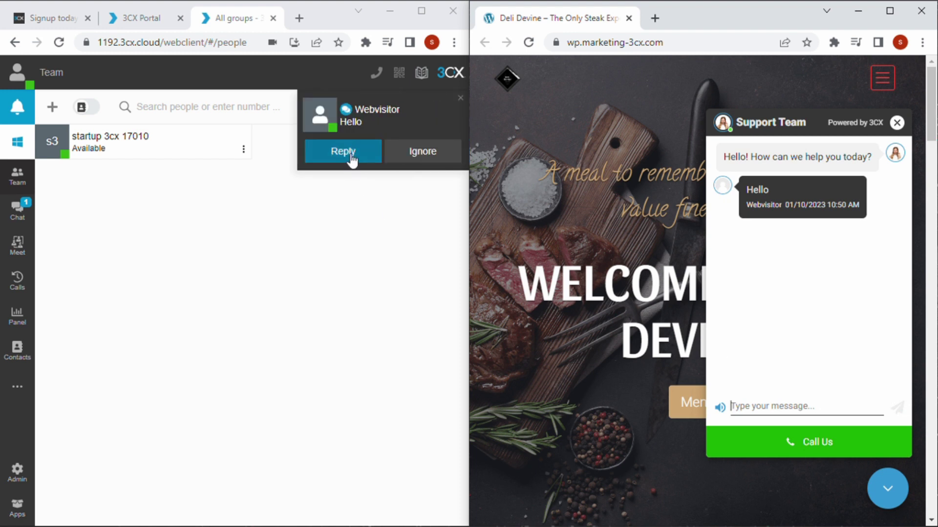
Reply 'Hi' to the visitor's chat message from 3CX.
left_click(350, 154)
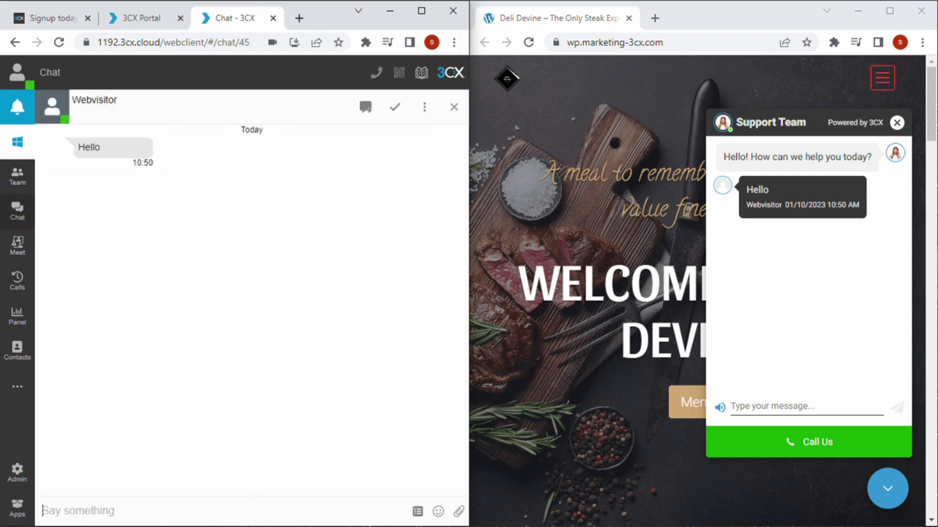
type("Hi")
key("Return")
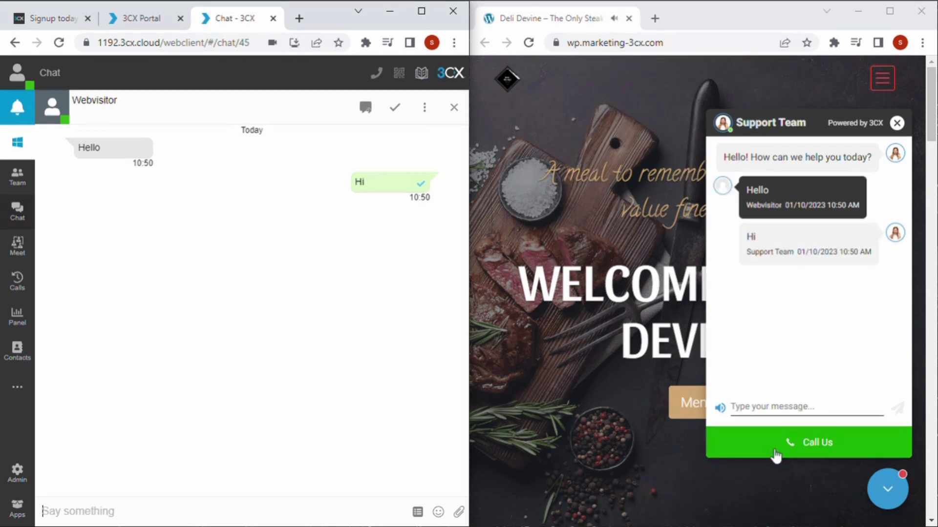
Place a Call Us call from the website and answer it in 3CX.
left_click(776, 455)
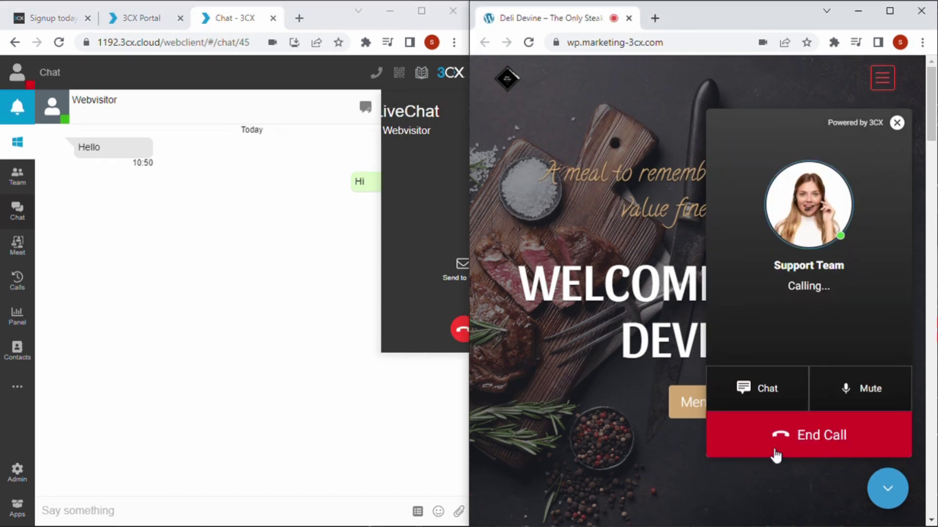
left_click(327, 340)
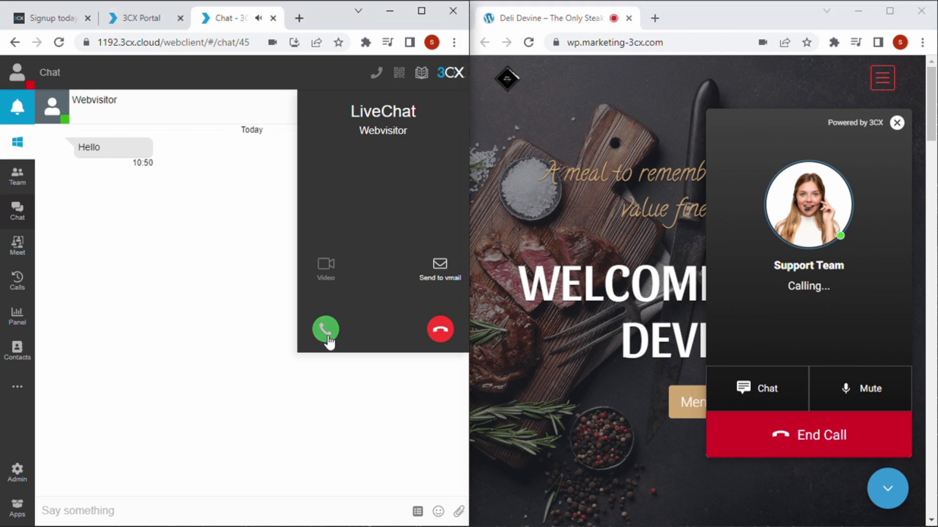
left_click(326, 334)
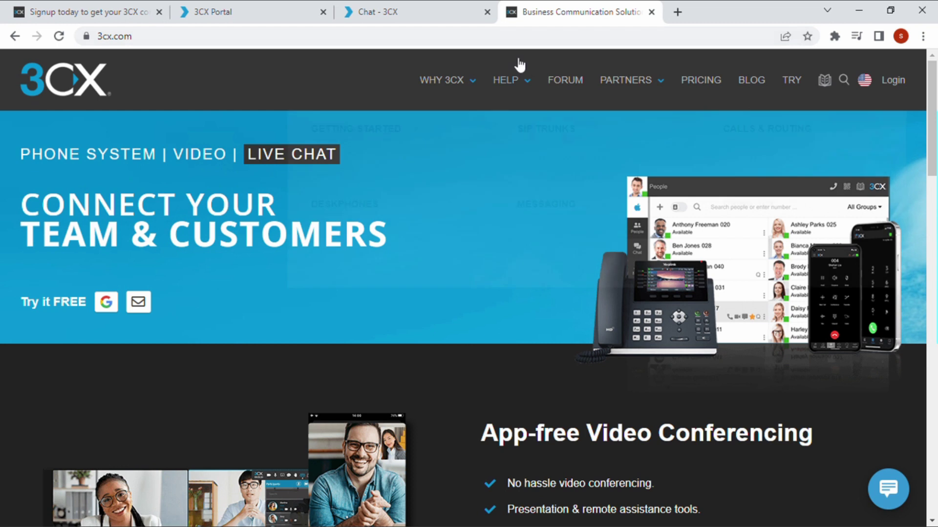
Open the 'Setting up Live Chat' guide on 3cx.com and scroll down through it.
left_click(547, 233)
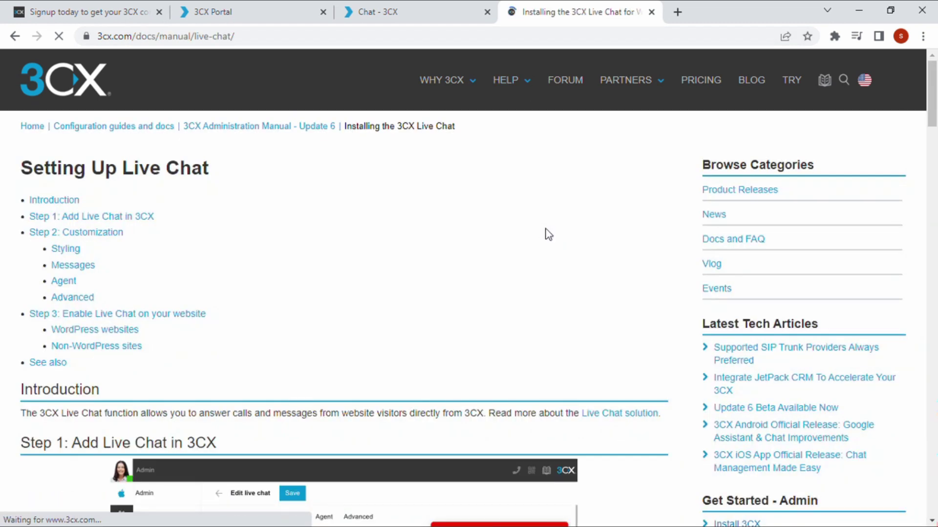
scroll(548, 234, "down", 1)
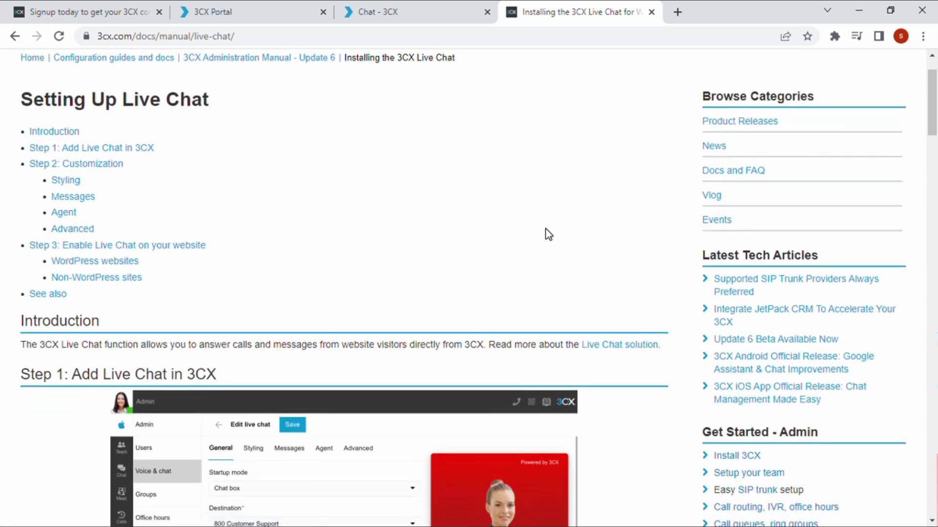